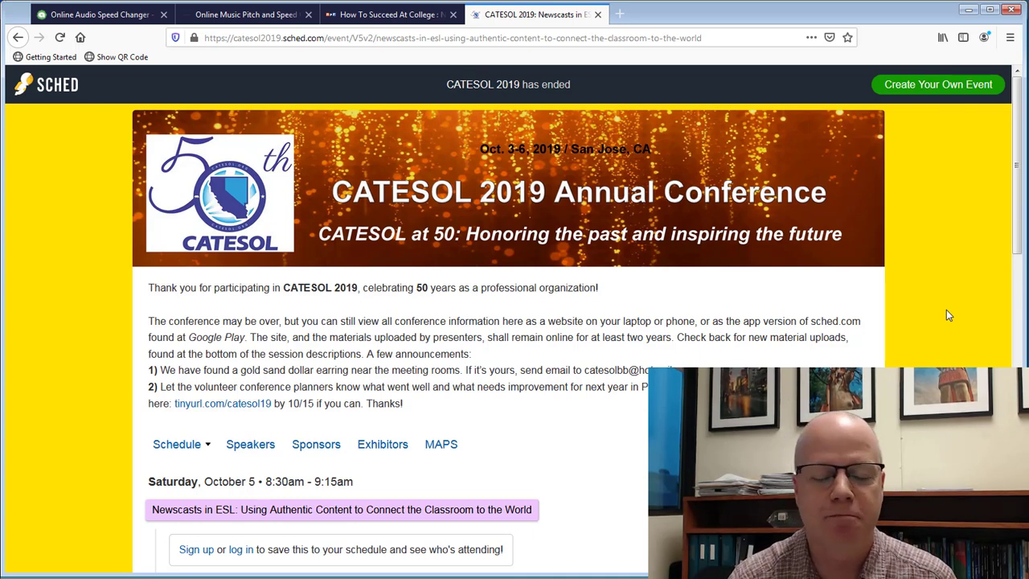
# Step: Scroll through the CATESOL Sched session page before moving to the NPR podcast tab
pyautogui.scroll(-3, 947, 312)
pyautogui.scroll(-2, 946, 309)
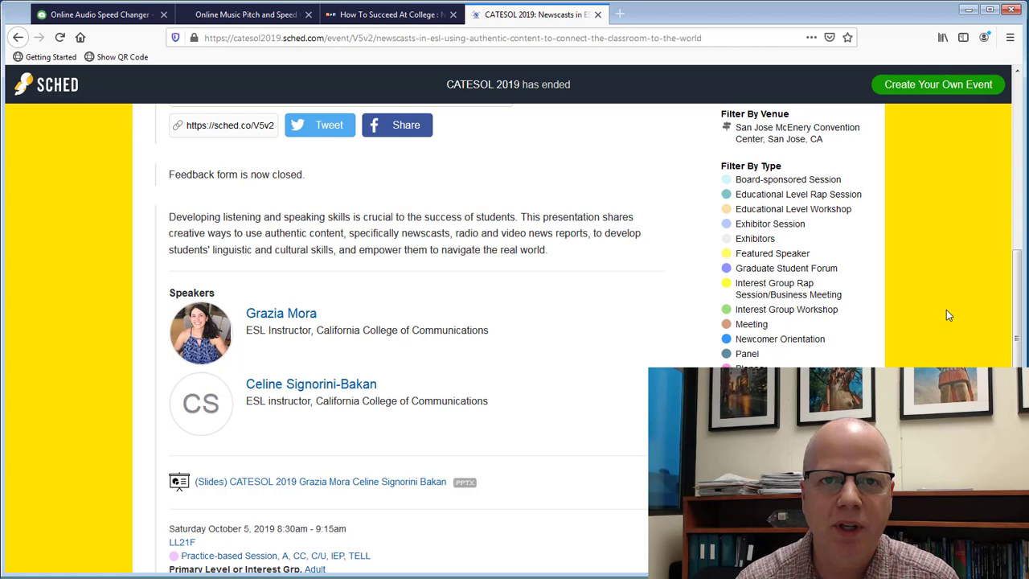
pyautogui.scroll(2, 946, 315)
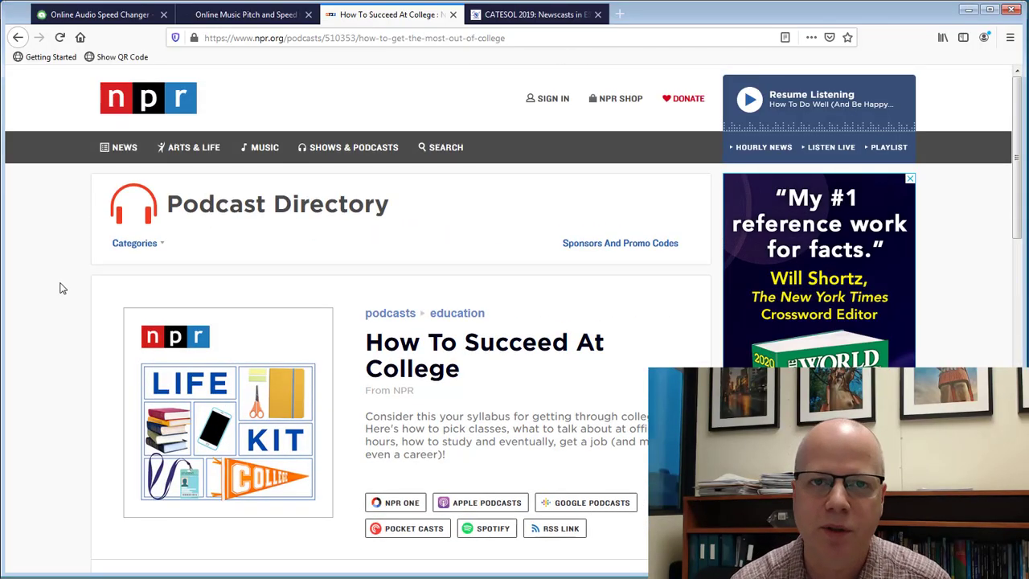
# Step: Scroll the NPR 'How To Succeed At College' page down toward the episode list
pyautogui.scroll(-5, 62, 288)
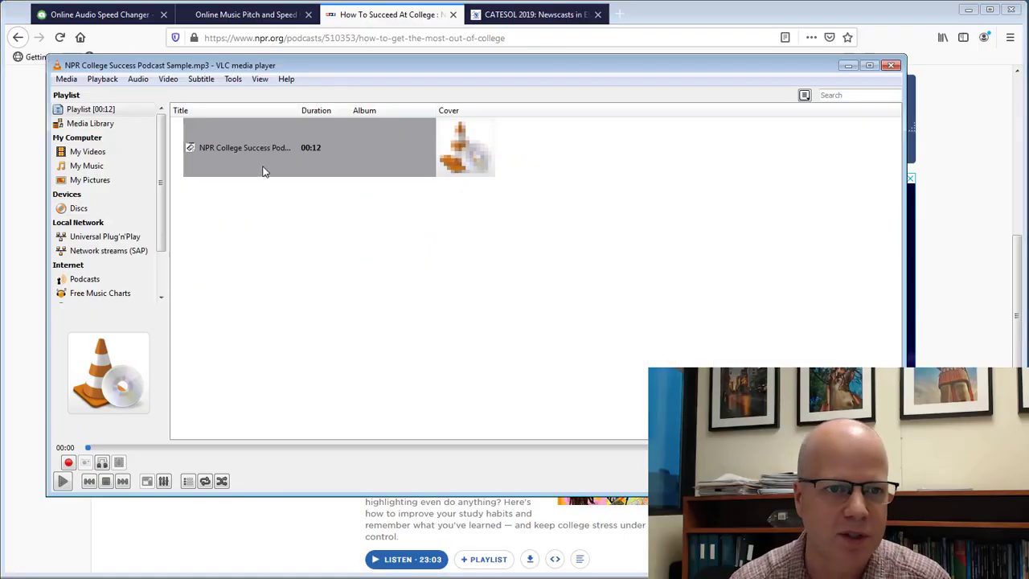
# Step: Play the 12-second NPR College Success Podcast Sample at normal speed, then stop it
pyautogui.click(63, 481)
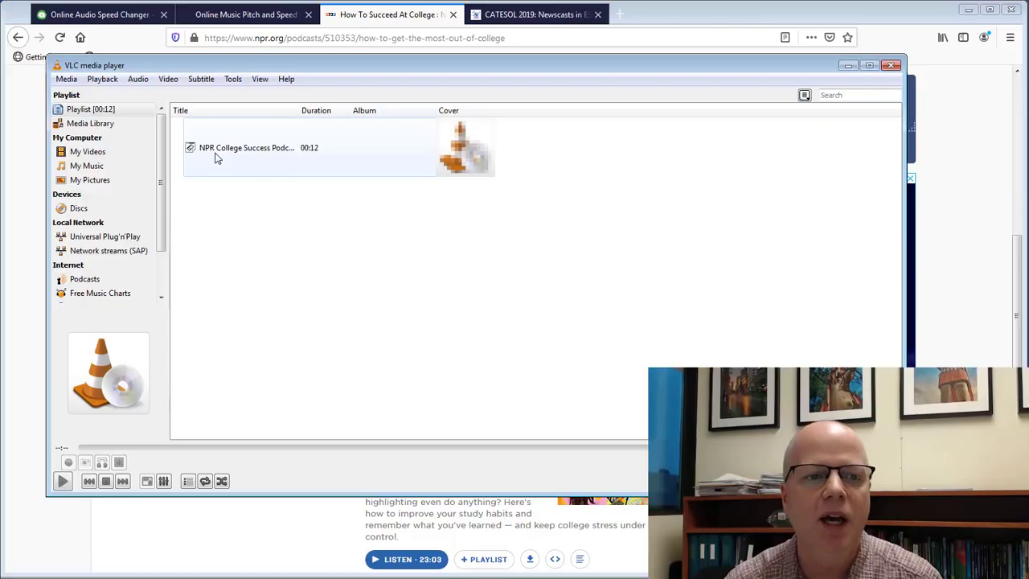
pyautogui.doubleClick(214, 156)
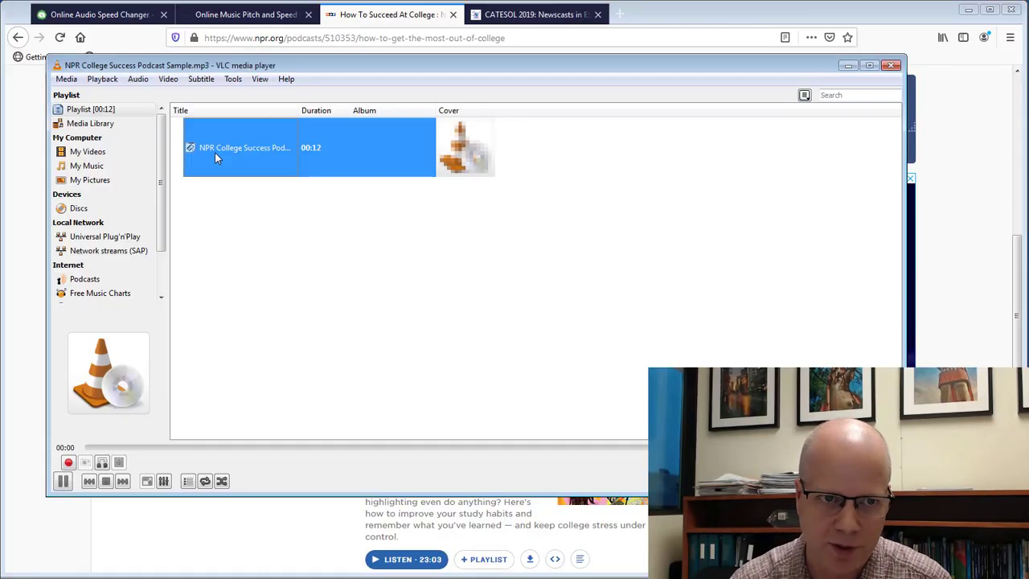
pyautogui.click(62, 480)
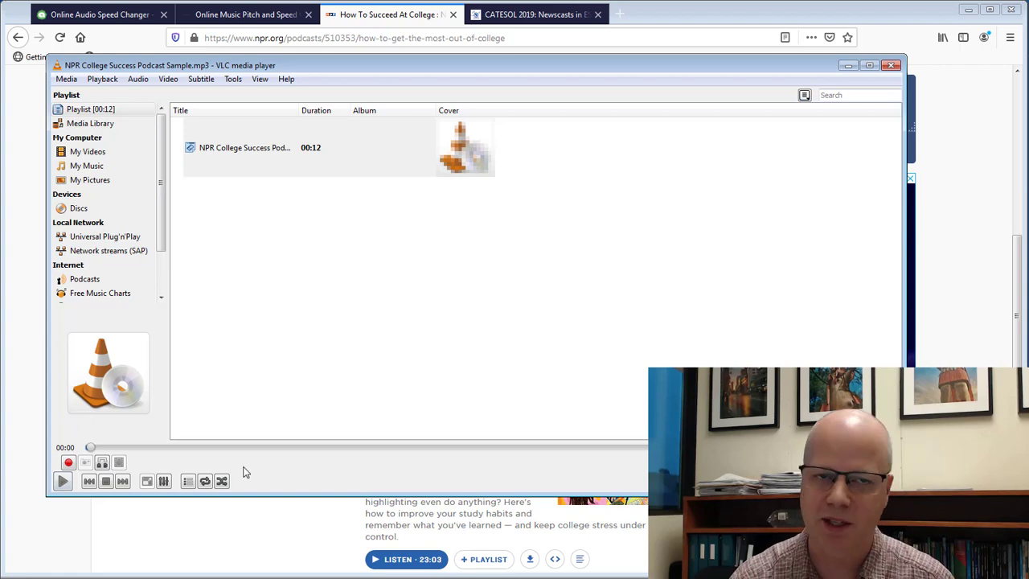
# Step: Apply Playback > Speed > Slower (fine) three times in VLC
pyautogui.click(111, 83)
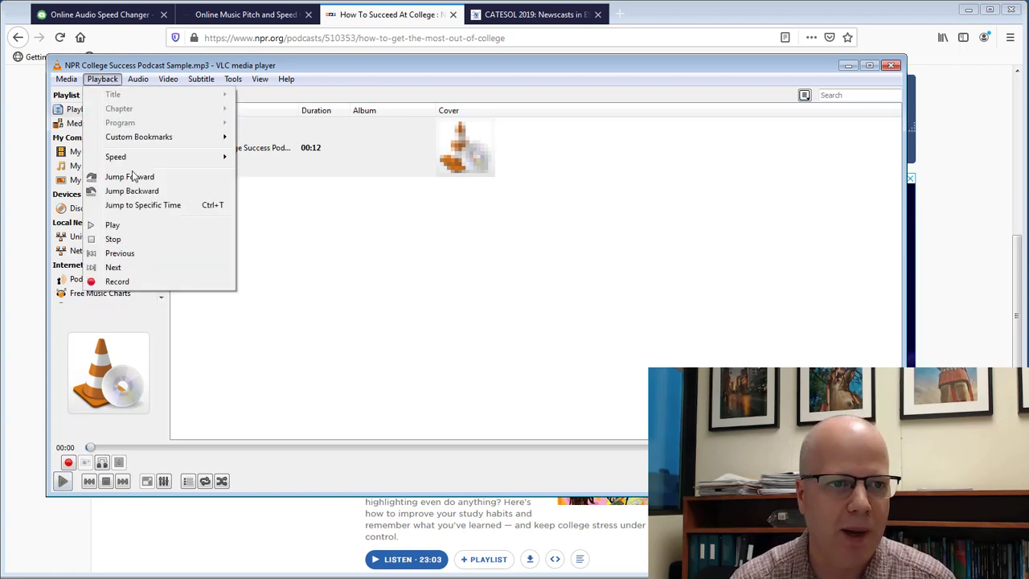
pyautogui.moveTo(138, 157)
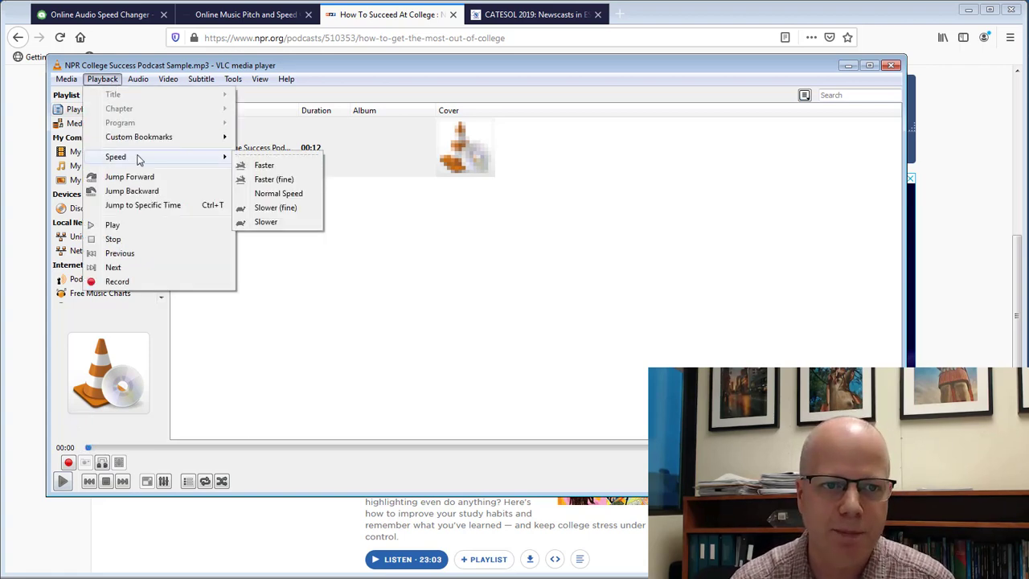
pyautogui.click(268, 210)
pyautogui.click(103, 78)
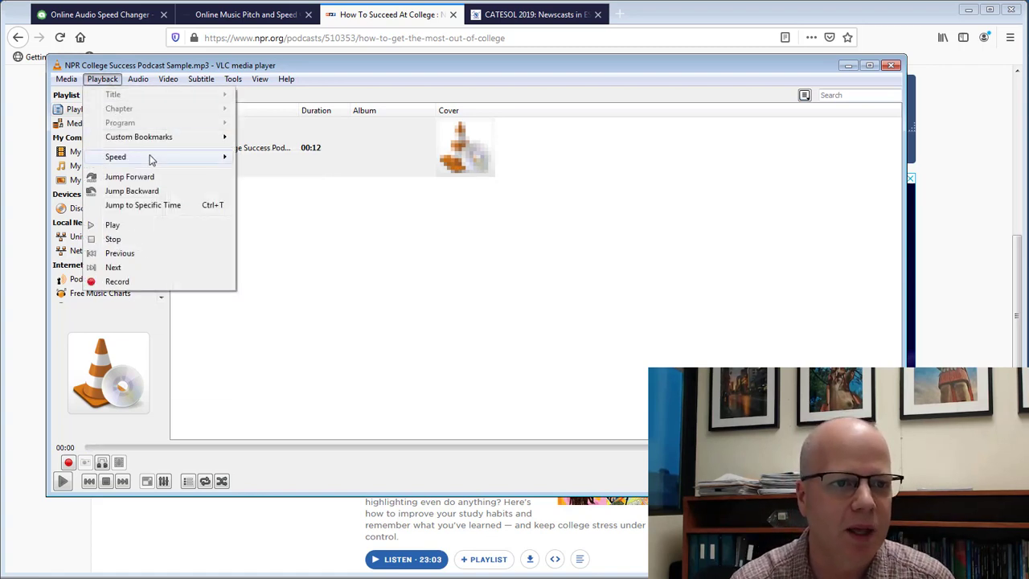
pyautogui.click(282, 211)
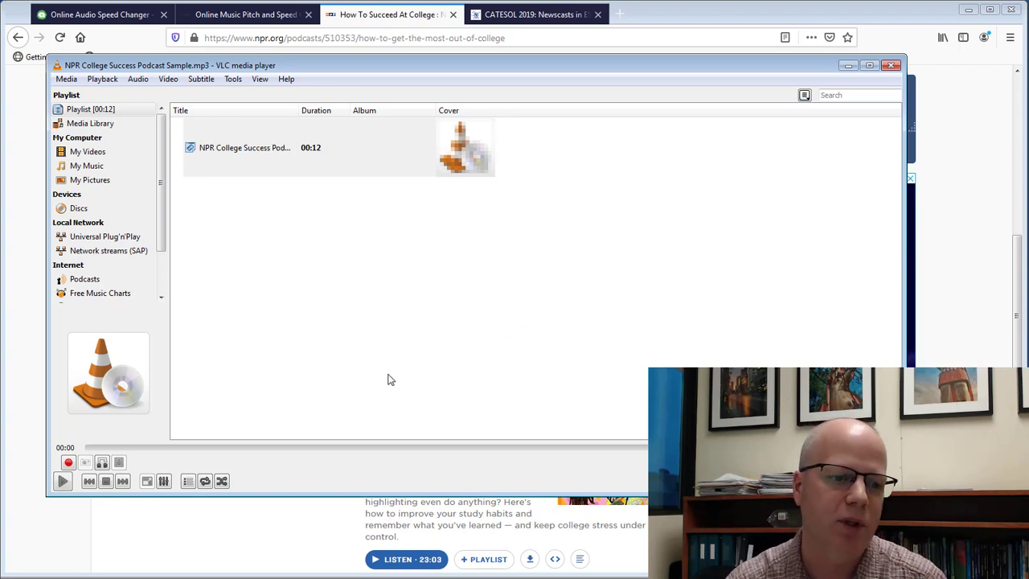
# Step: Play the podcast sample in VLC at the reduced speed
pyautogui.click(62, 481)
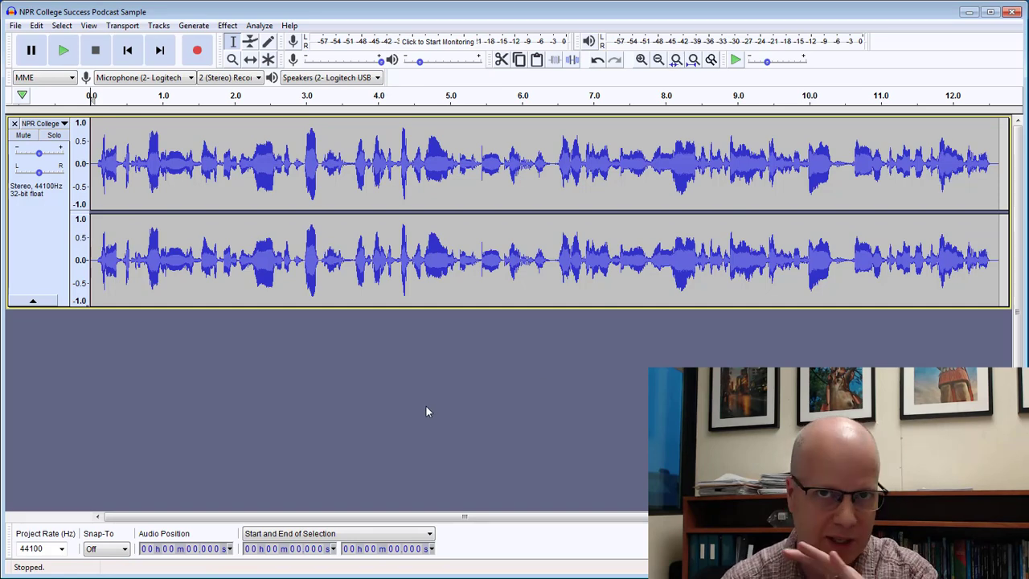
# Step: Select all audio and apply Change Tempo with -20% Percent Change
pyautogui.hotkey('ctrl', 'a')
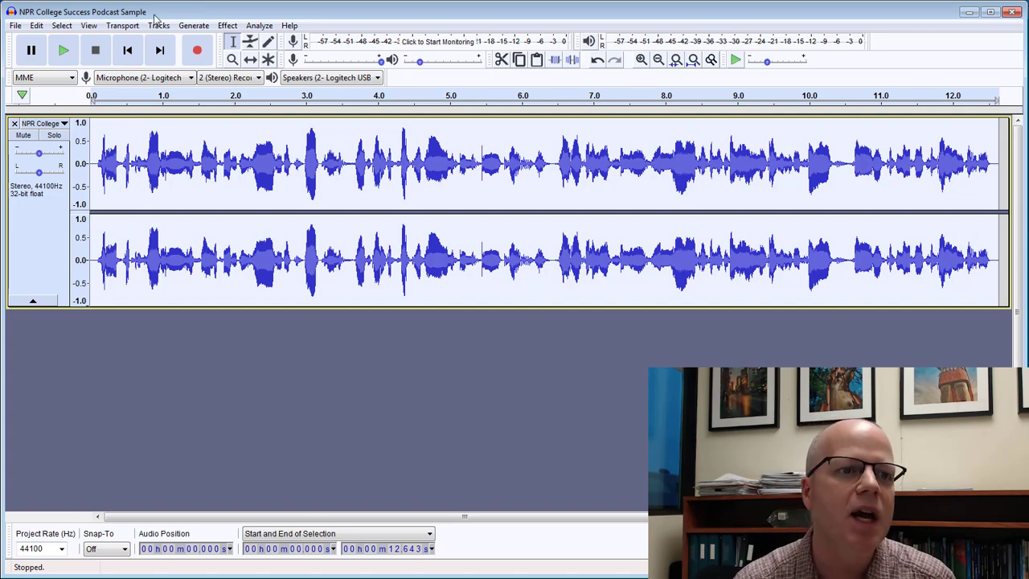
pyautogui.click(227, 25)
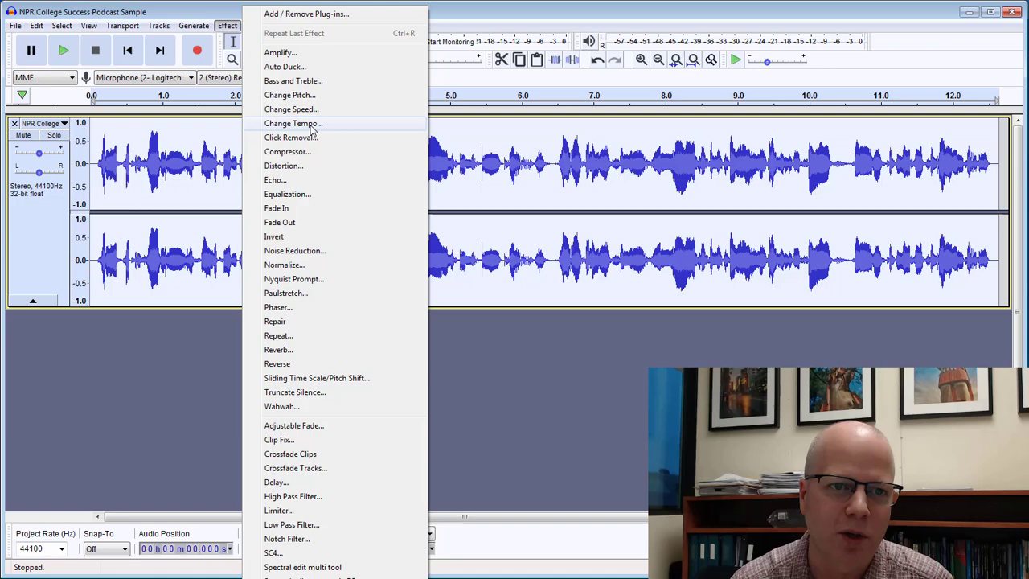
pyautogui.click(306, 123)
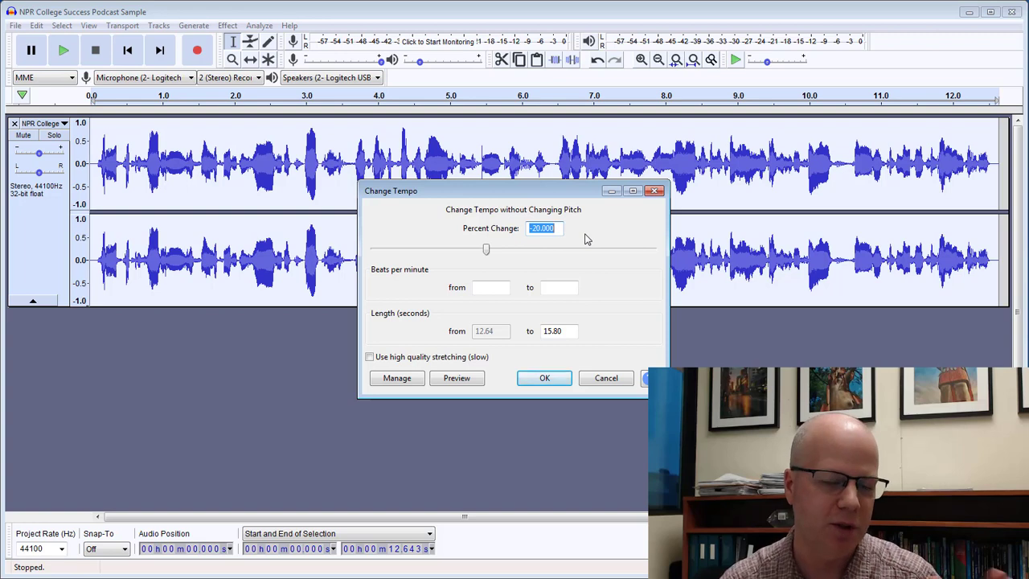
pyautogui.click(547, 380)
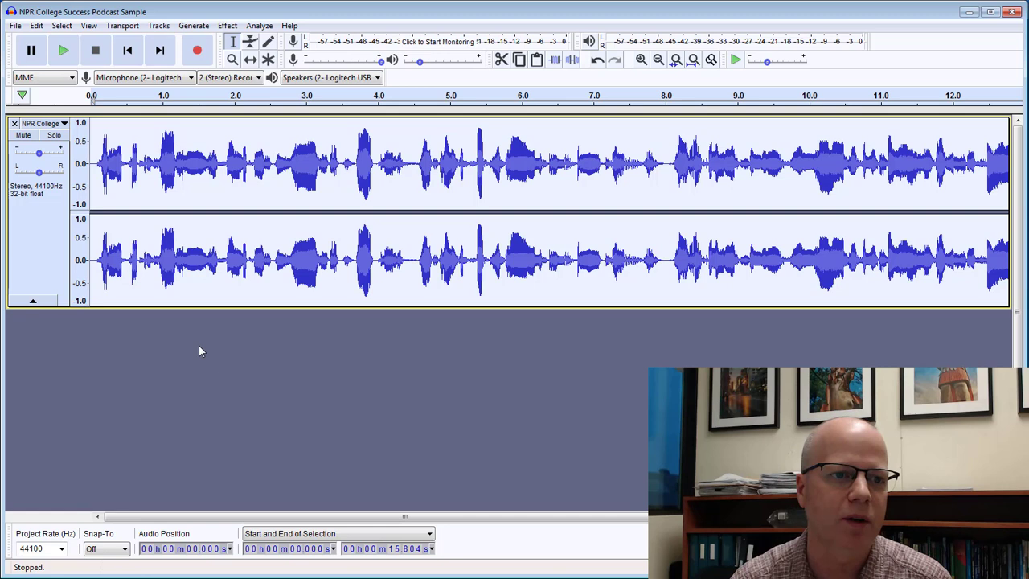
# Step: Play back the slowed 15.80-second clip in Audacity
pyautogui.click(64, 50)
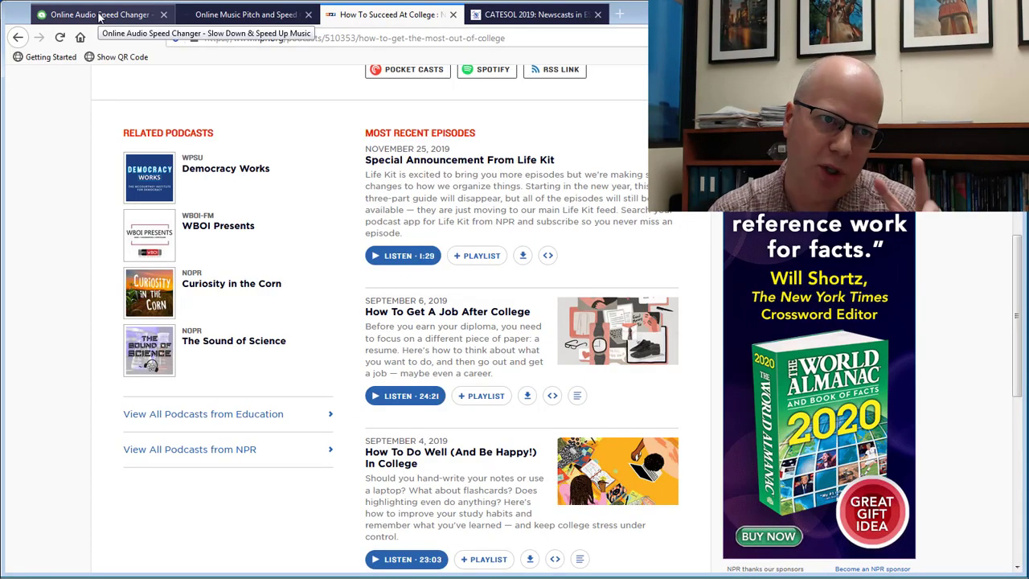
# Step: Upload NPR College Success Podcast Sample.mp3 to AudioTrimmer's audio tempo changer
pyautogui.click(100, 16)
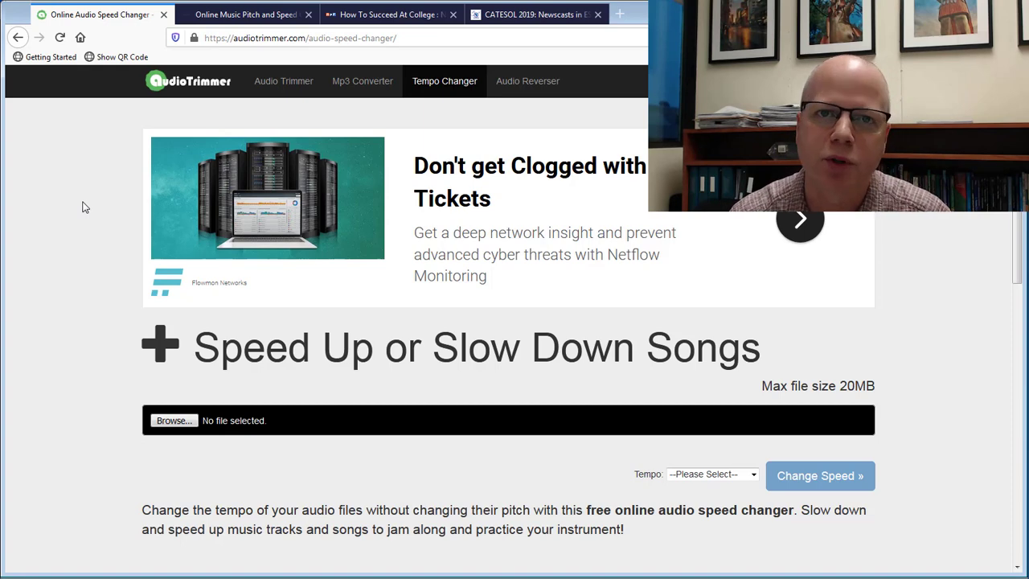
pyautogui.click(441, 88)
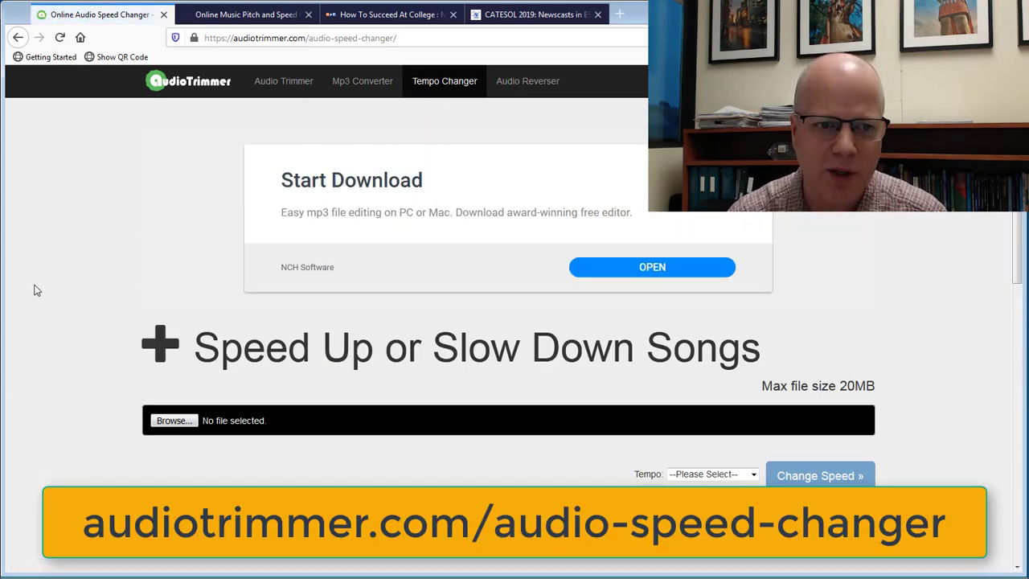
pyautogui.click(174, 421)
pyautogui.click(534, 250)
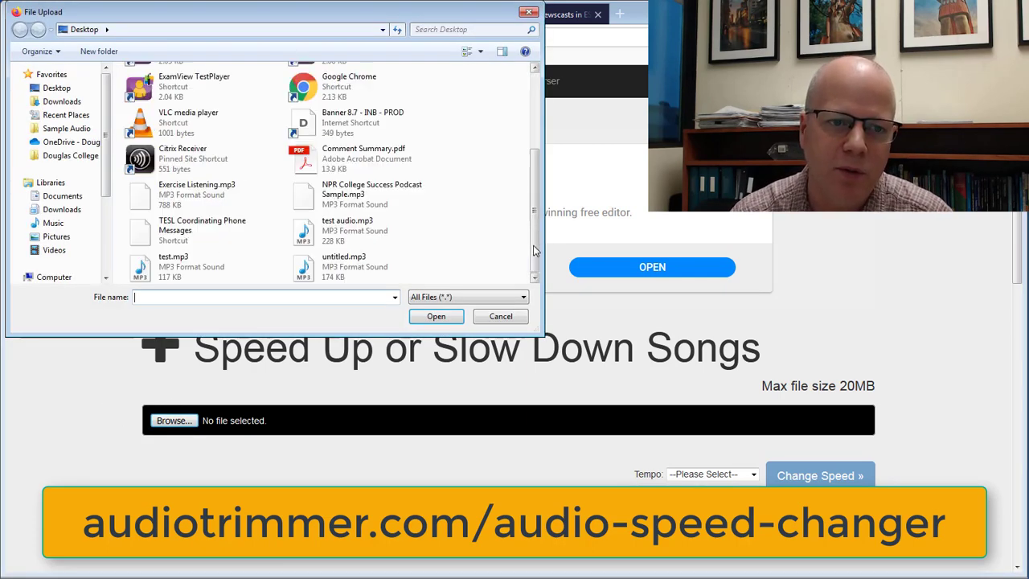
pyautogui.doubleClick(332, 198)
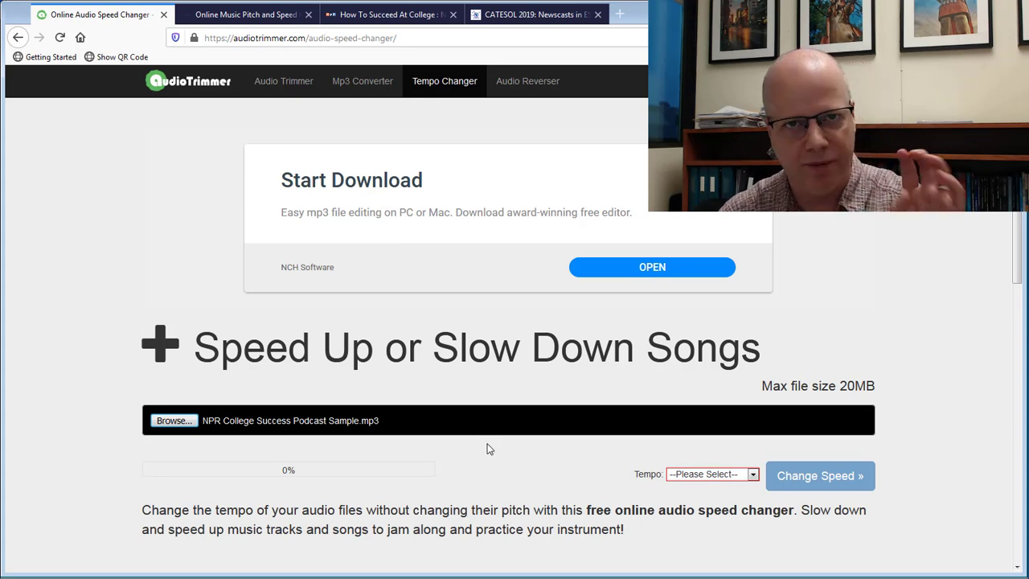
# Step: Convert the file to 0.8x tempo and download the result
pyautogui.click(699, 476)
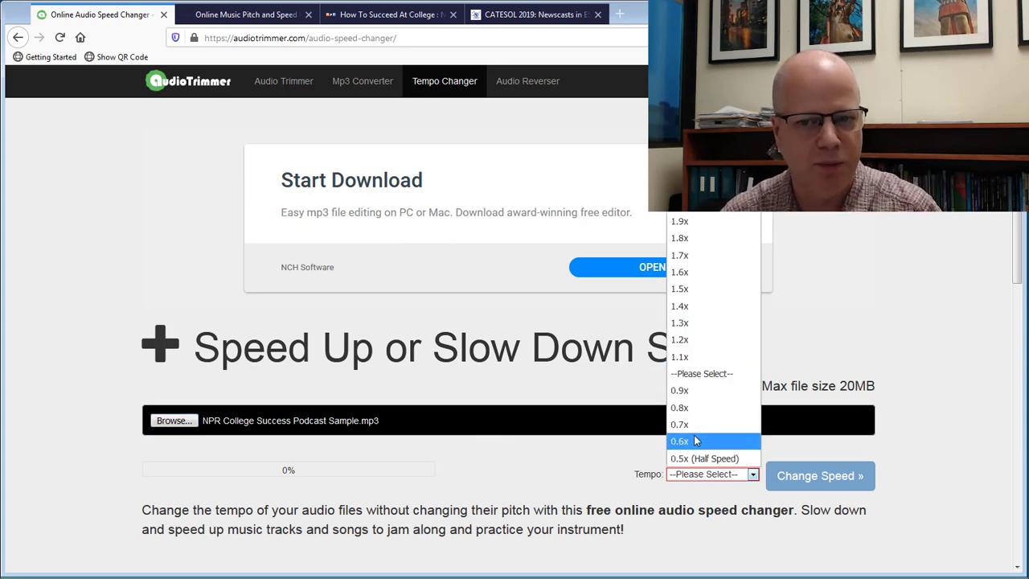
pyautogui.click(693, 408)
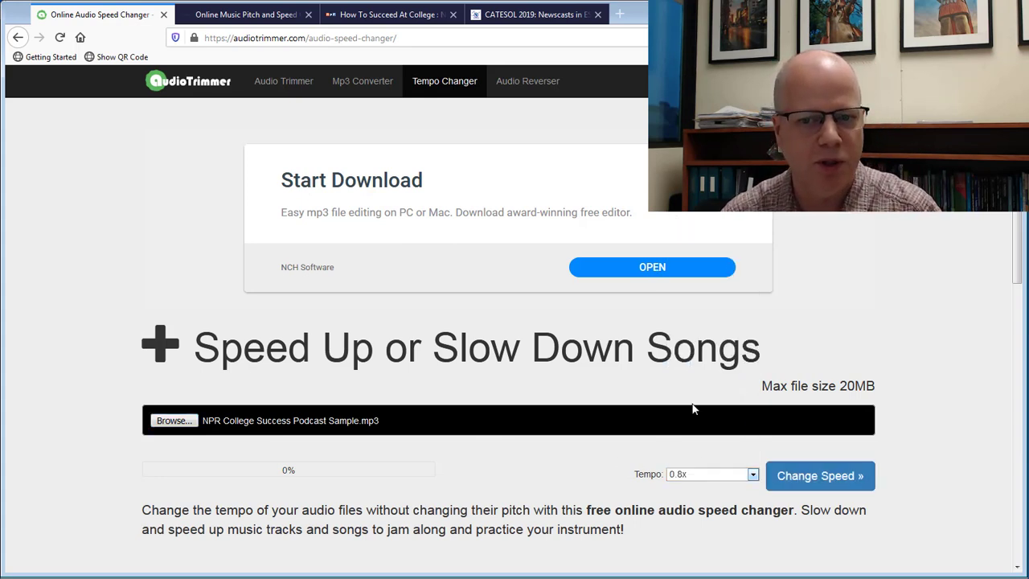
pyautogui.click(820, 476)
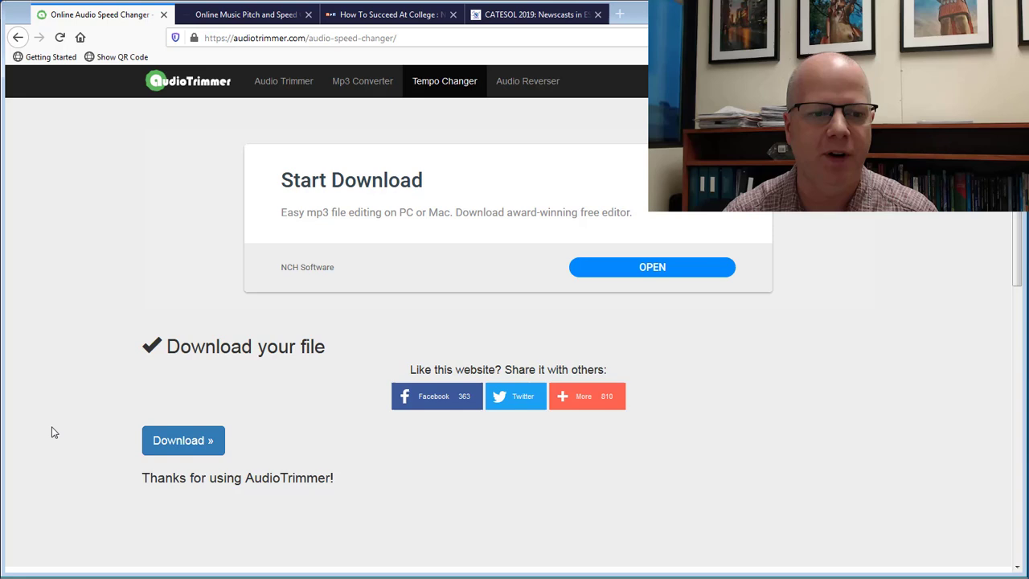
pyautogui.click(156, 439)
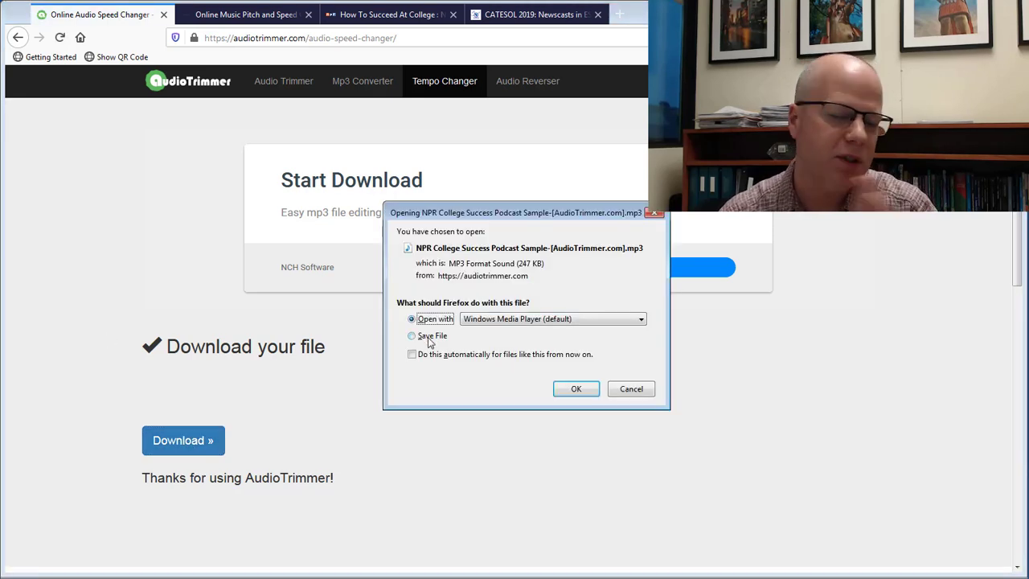
# Step: Open the downloaded 0.8x podcast sample in Windows Media Player and listen
pyautogui.click(574, 390)
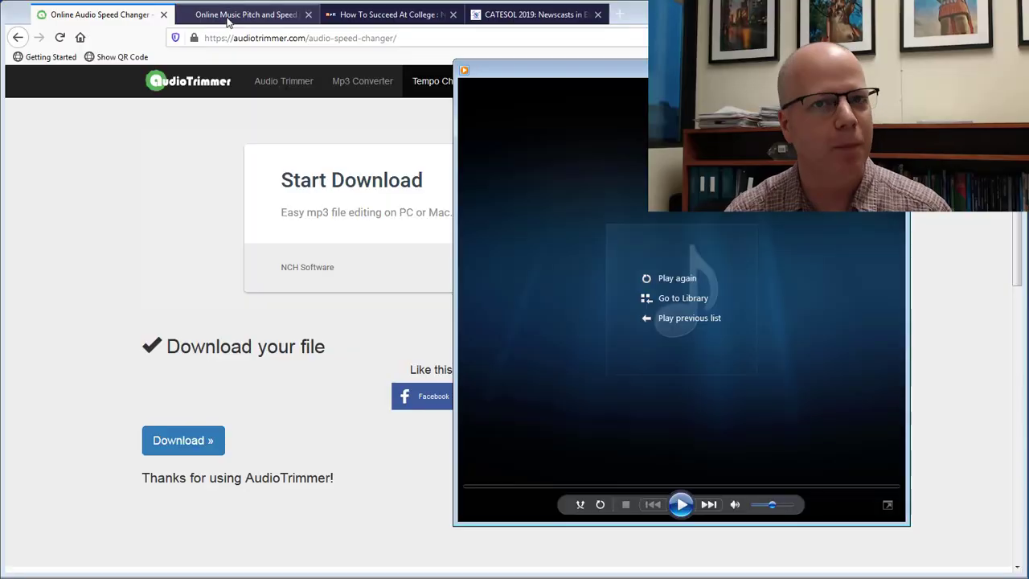
# Step: Choose NPR College Success Podcast Sample.mp3 with Browse... on the pitch tab, then scroll to Options
pyautogui.click(228, 16)
pyautogui.scroll(10, 55, 296)
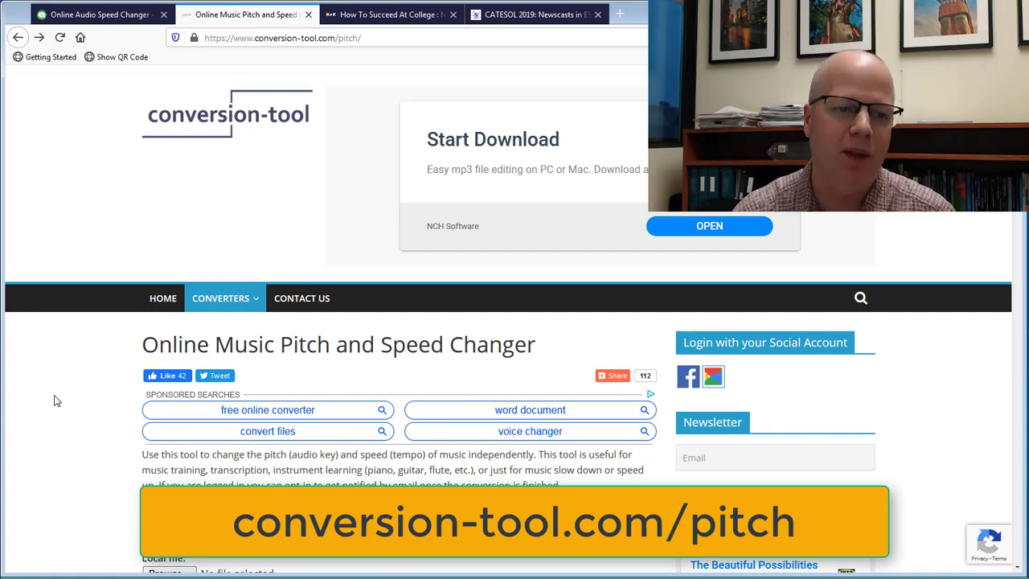
pyautogui.scroll(-3, 55, 398)
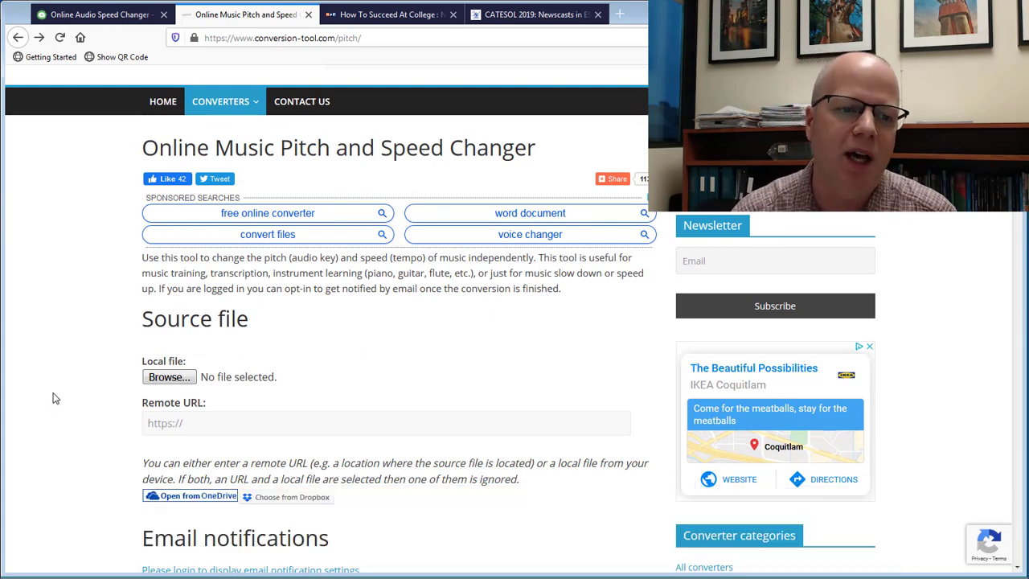
pyautogui.click(167, 378)
pyautogui.scroll(-3, 531, 247)
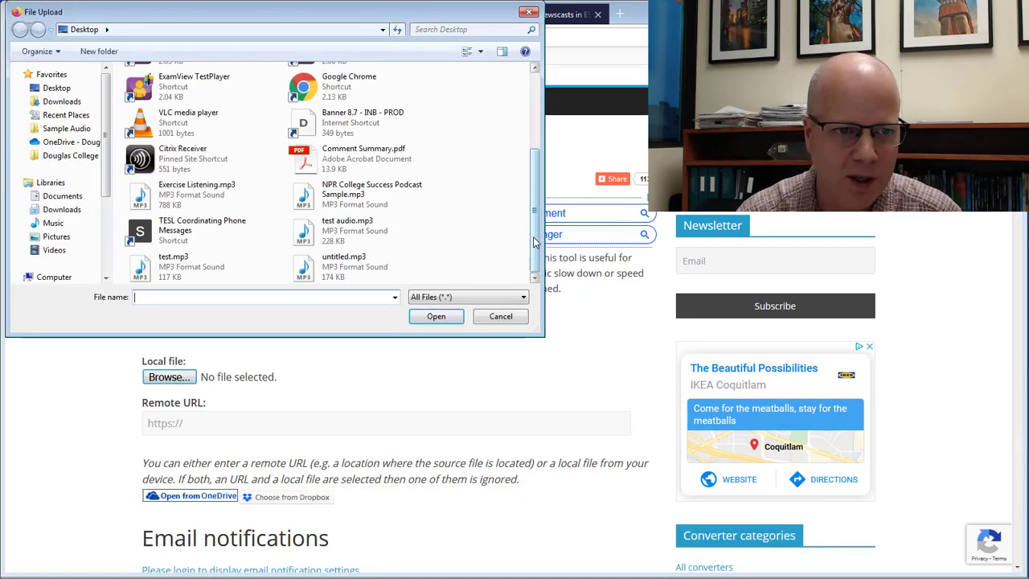
pyautogui.doubleClick(366, 194)
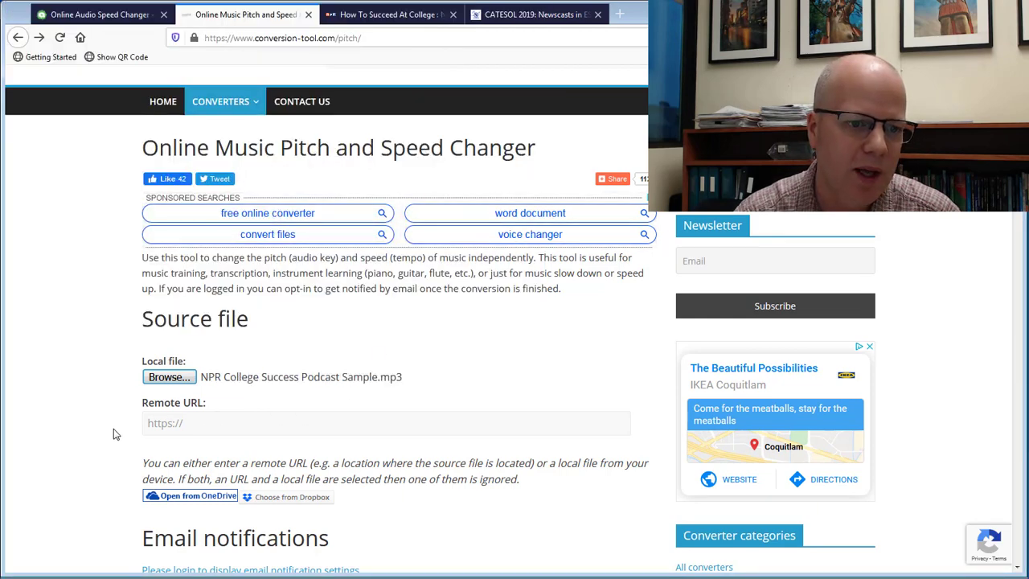
pyautogui.scroll(-10, 92, 428)
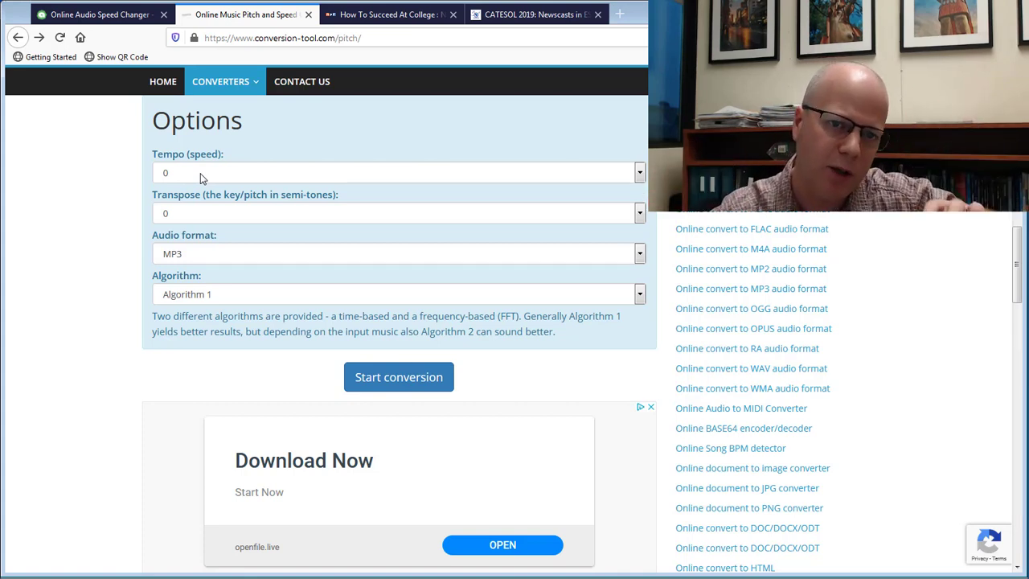
# Step: Convert the podcast sample with Tempo -8 and Transpose 0, then scroll to the download links
pyautogui.click(201, 179)
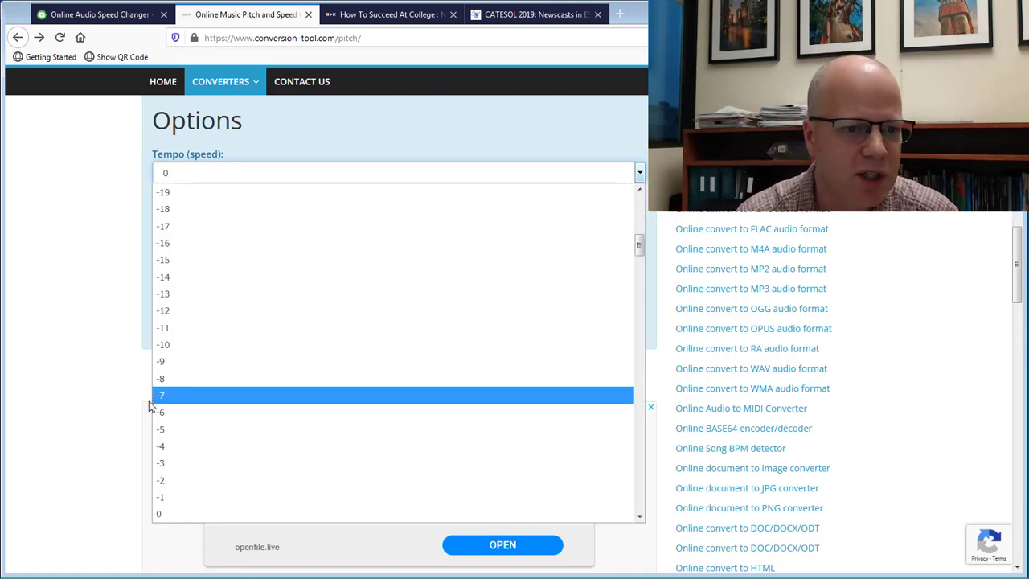
pyautogui.click(238, 389)
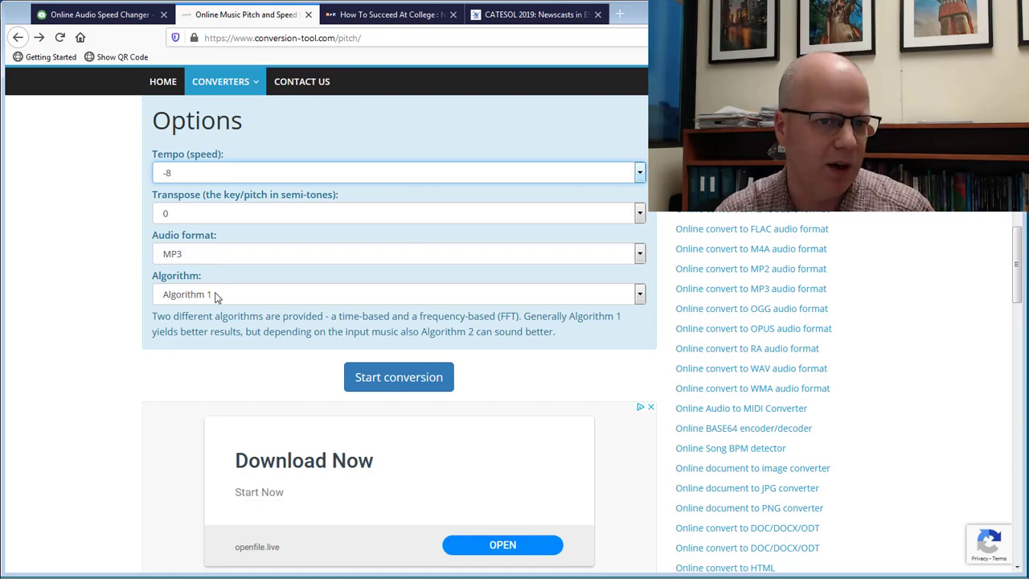
pyautogui.click(209, 215)
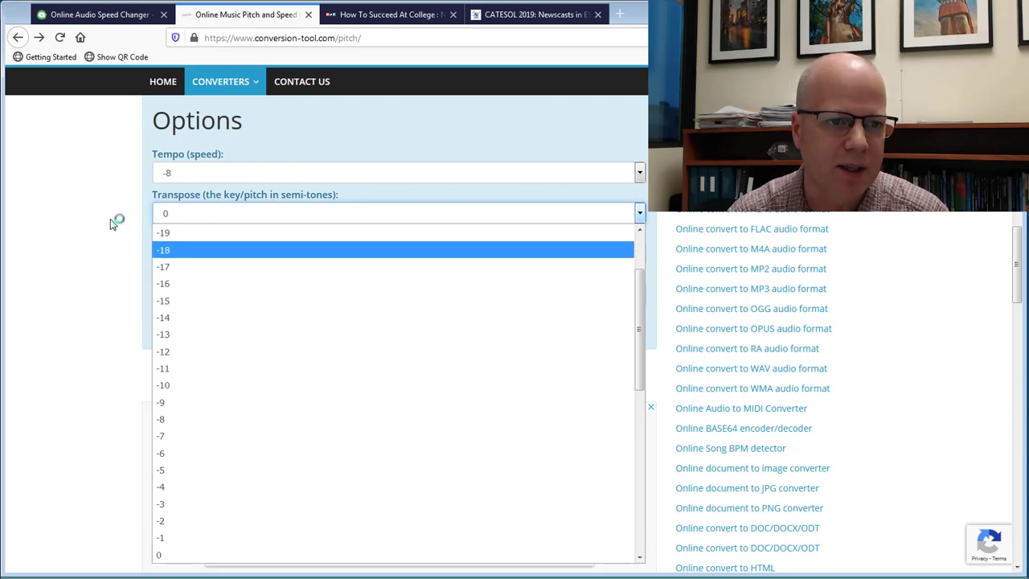
pyautogui.click(112, 224)
pyautogui.click(403, 388)
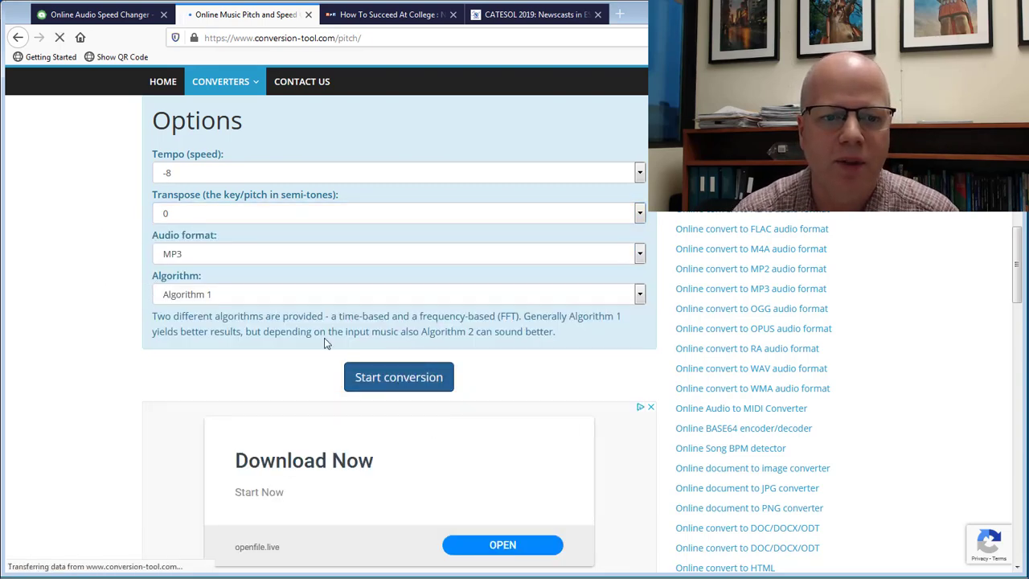
pyautogui.scroll(-3, 103, 356)
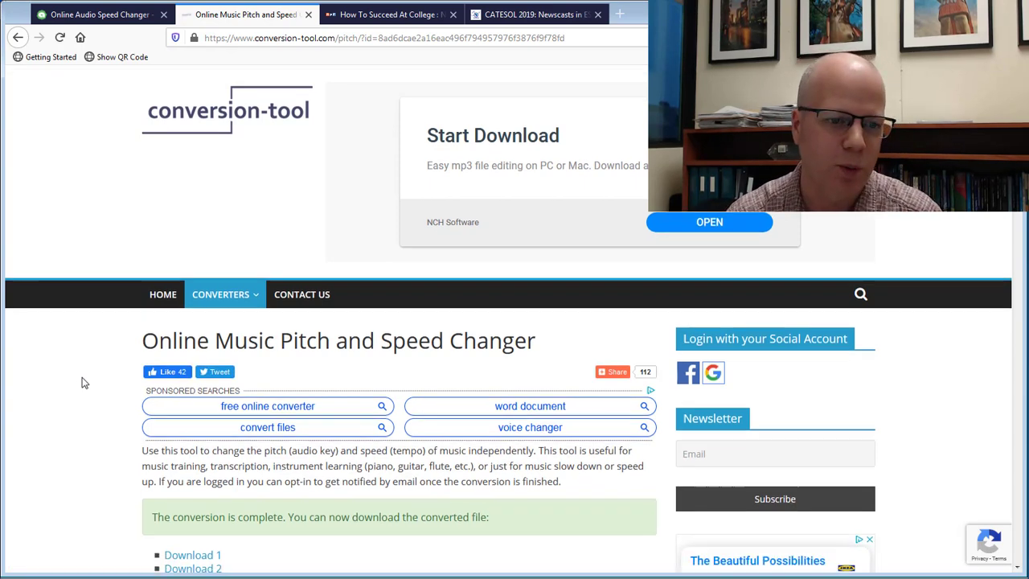
# Step: Download the converted file via Download 1 and play it in Windows Media Player
pyautogui.scroll(-3, 65, 368)
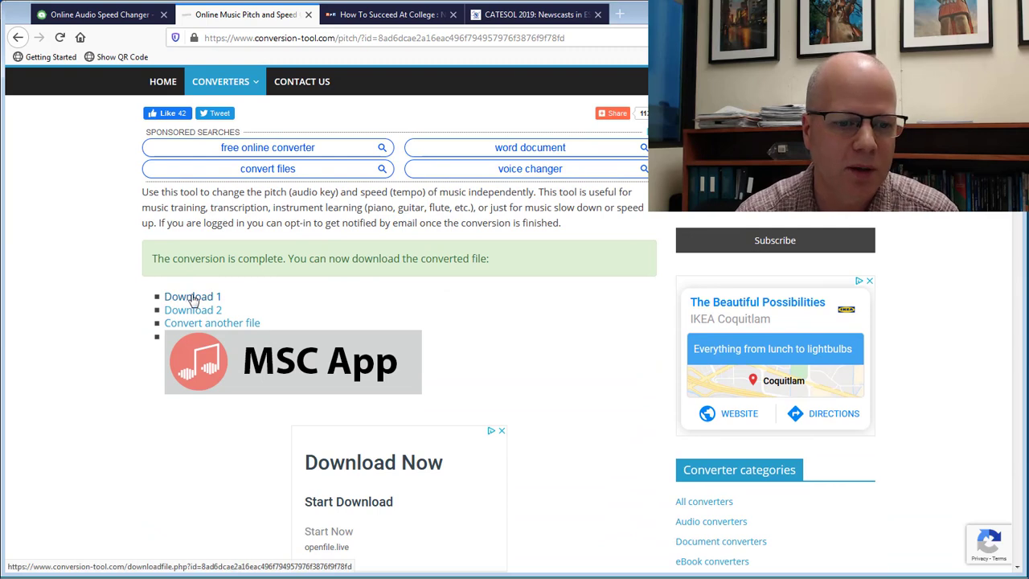
pyautogui.click(193, 297)
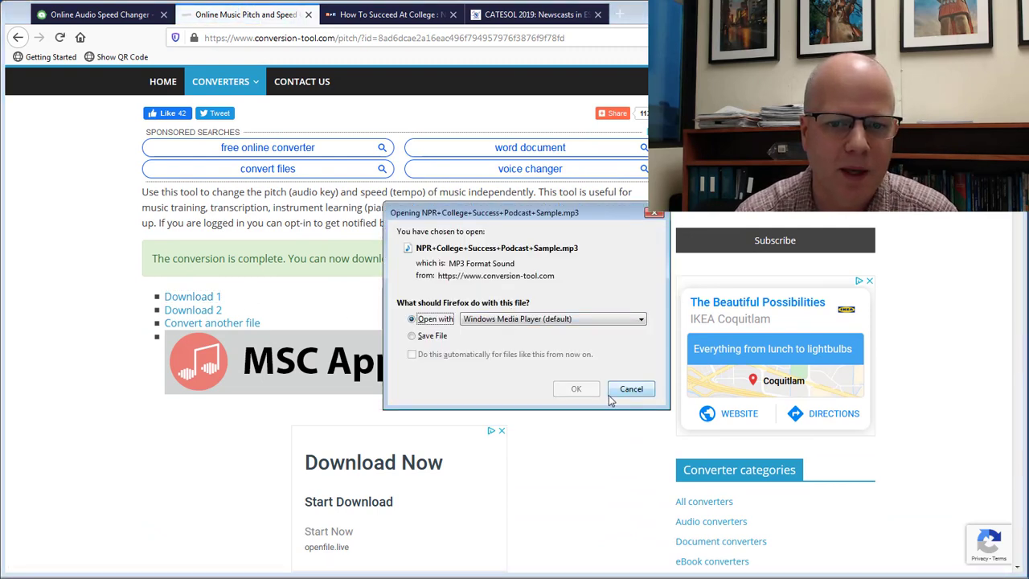
pyautogui.click(576, 389)
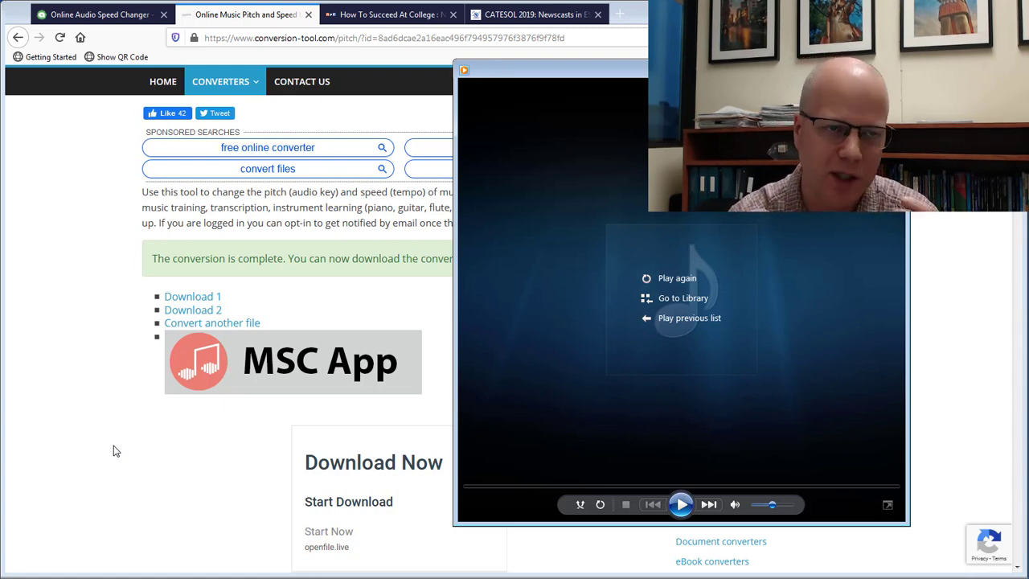
# Step: Switch back to the Online Audio Speed Changer tab showing the slowed file's download page
pyautogui.click(93, 13)
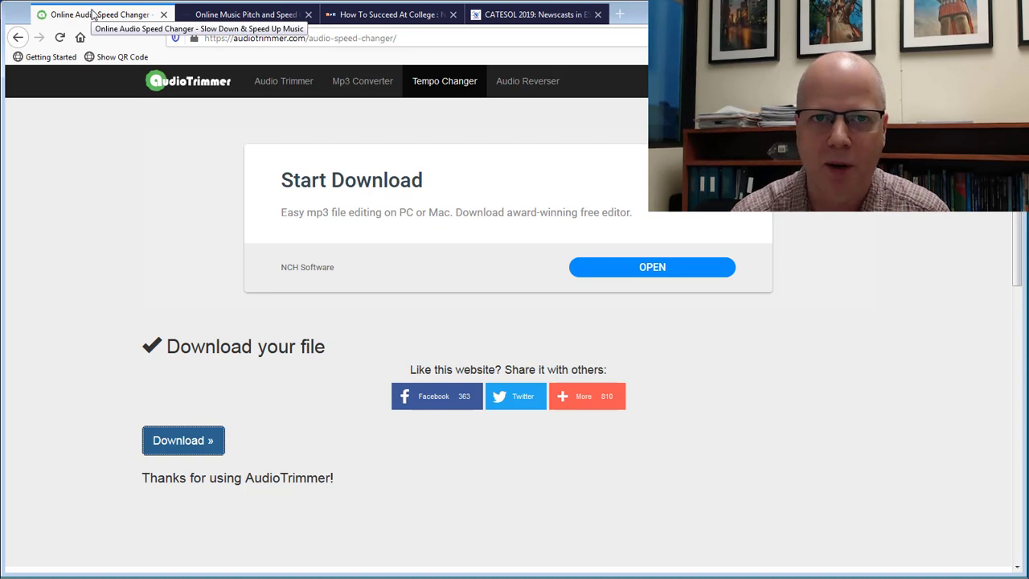